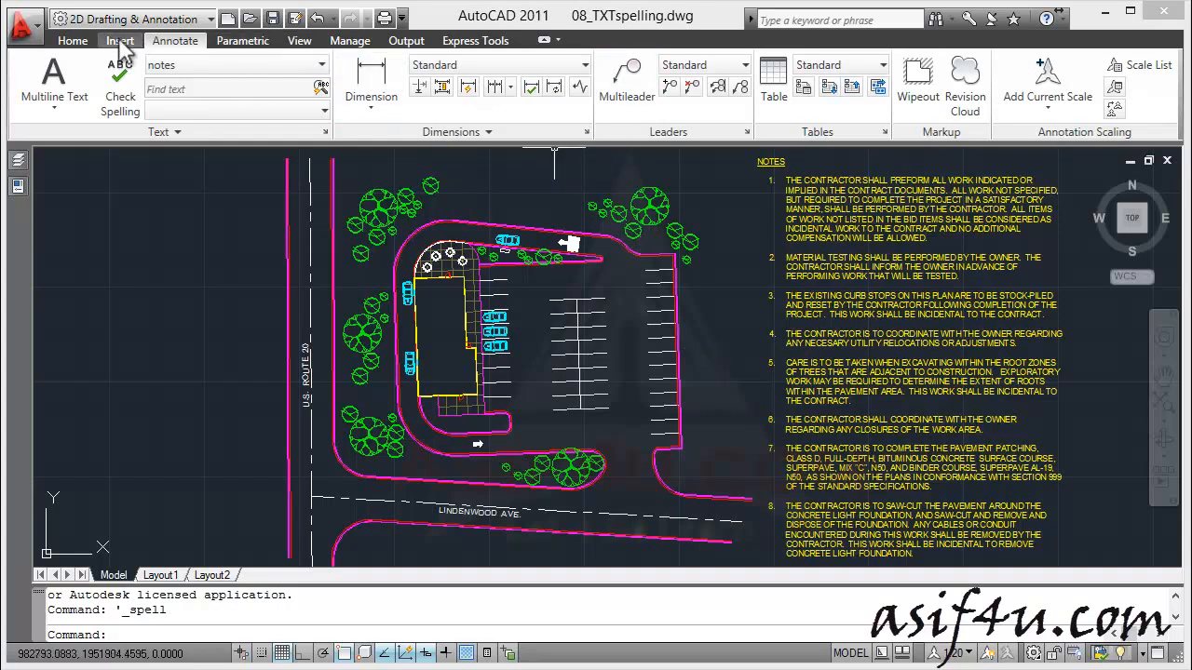
Define a multiline text area in the open space inside the yellow building outline.
left_click(82, 43)
left_click(498, 79)
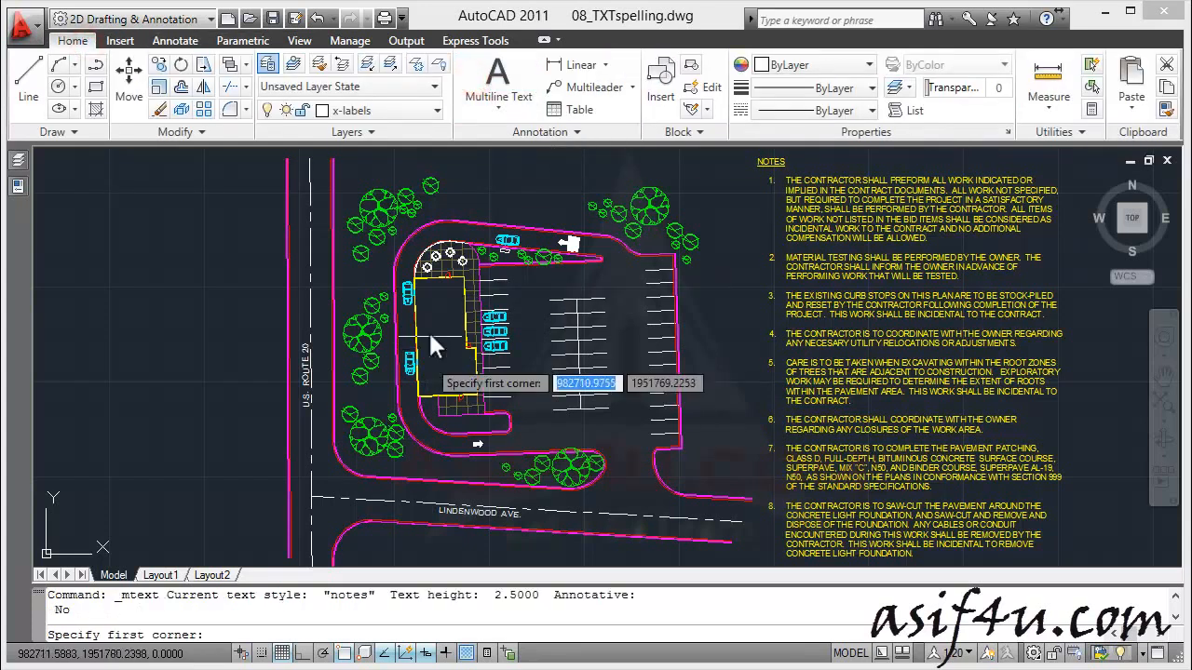
scroll(438, 344, "up", 5)
scroll(449, 330, "up", 3)
left_click(328, 263)
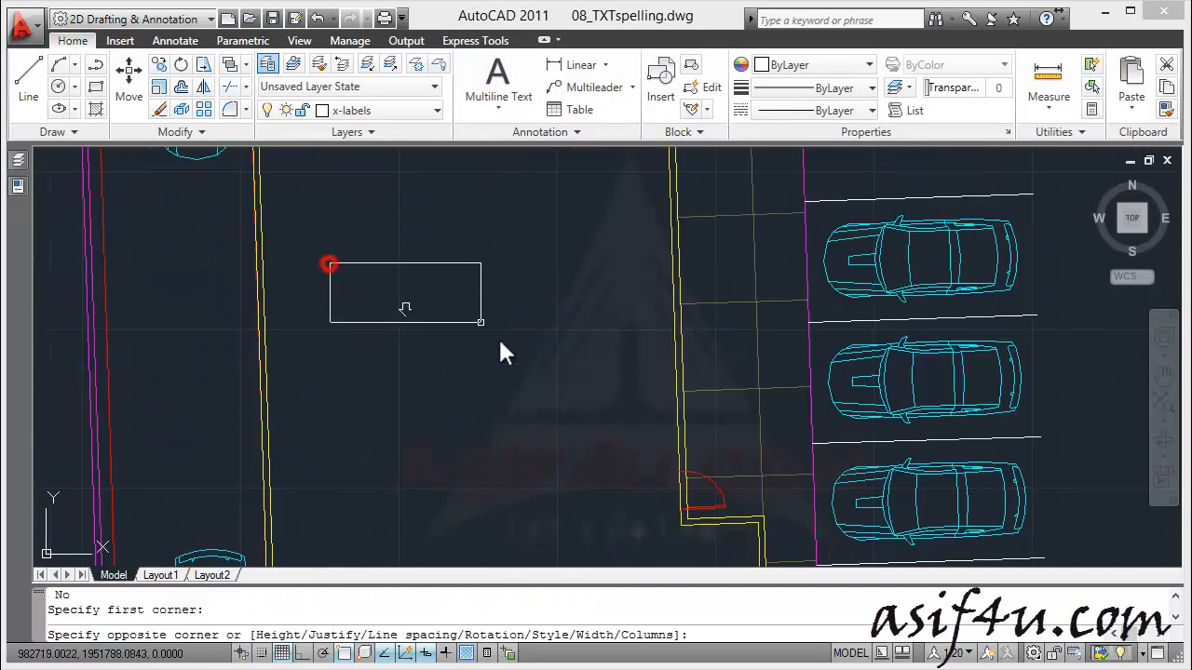
left_click(633, 456)
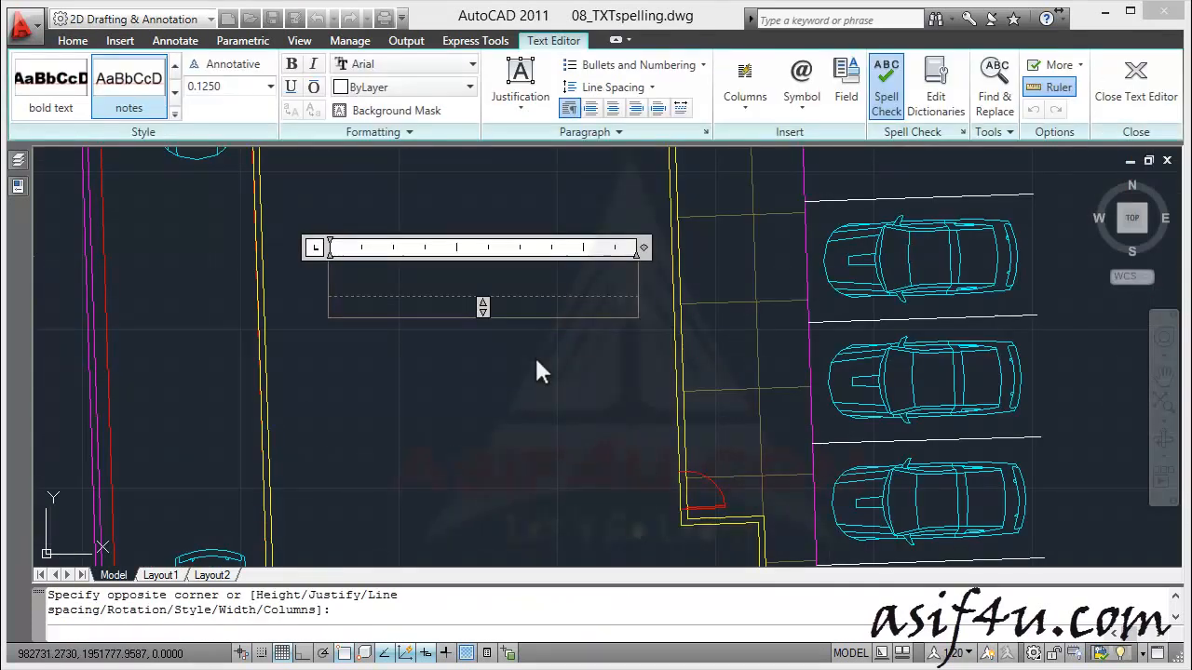
Enter the deliberately misspelled text "Exit wayy" in the text area and close the text editor.
type("Es")
key("BackSpace")
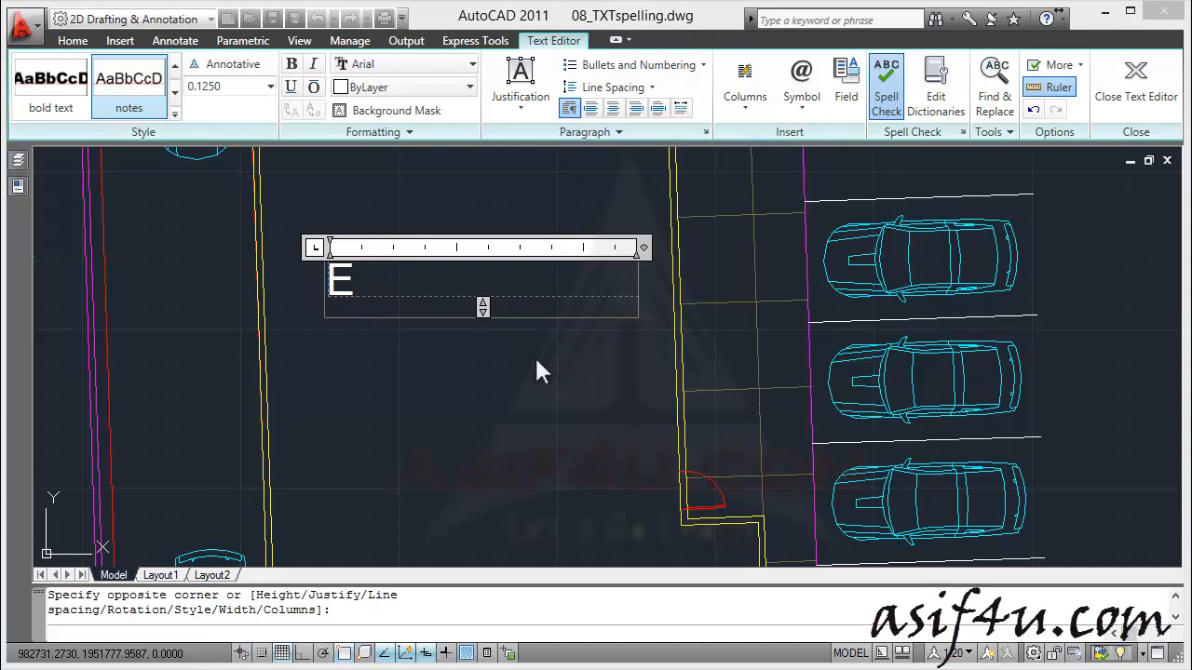
type("xit way")
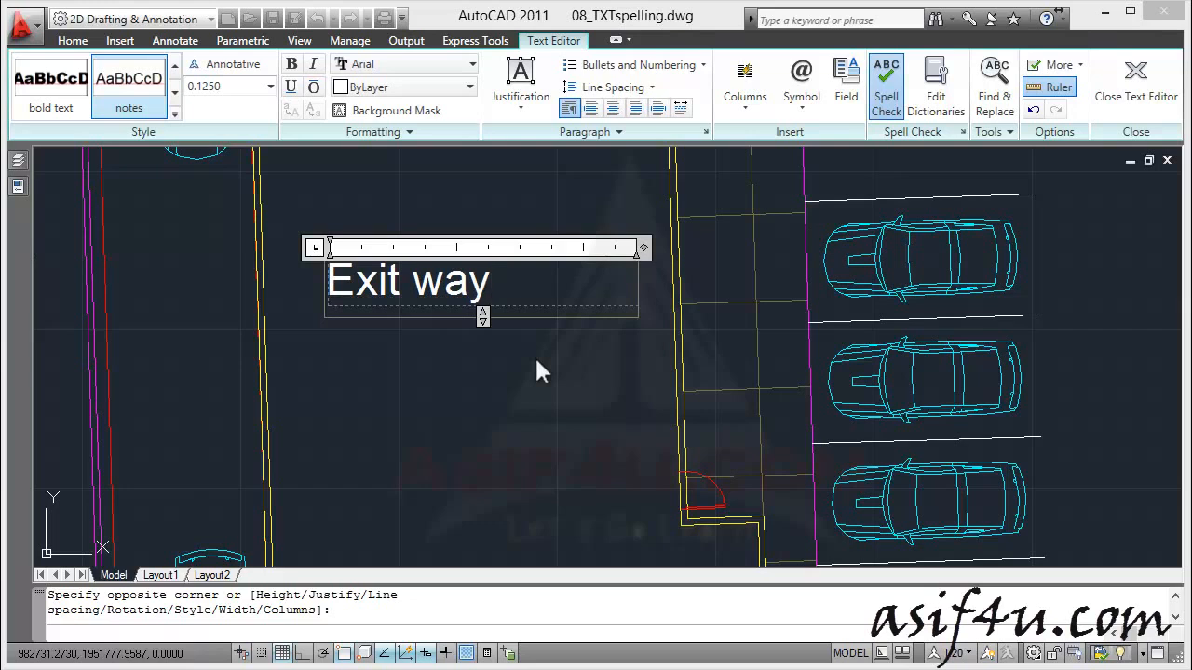
type("y")
left_click(899, 90)
left_click(473, 286)
left_click(538, 289)
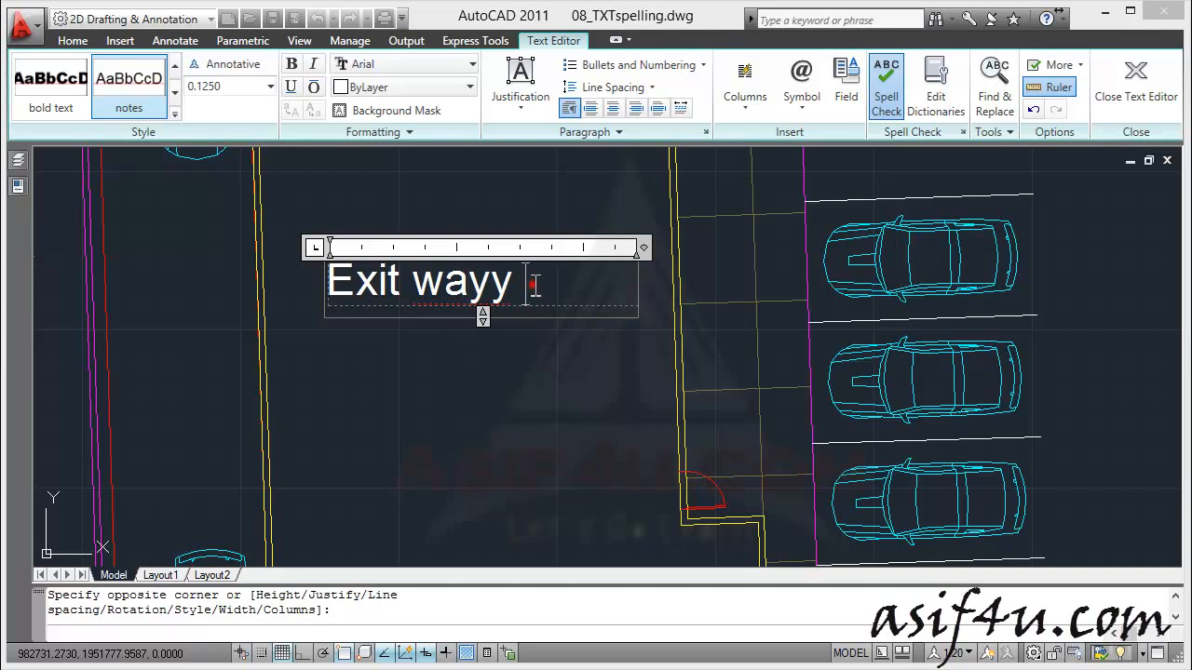
left_click(1143, 98)
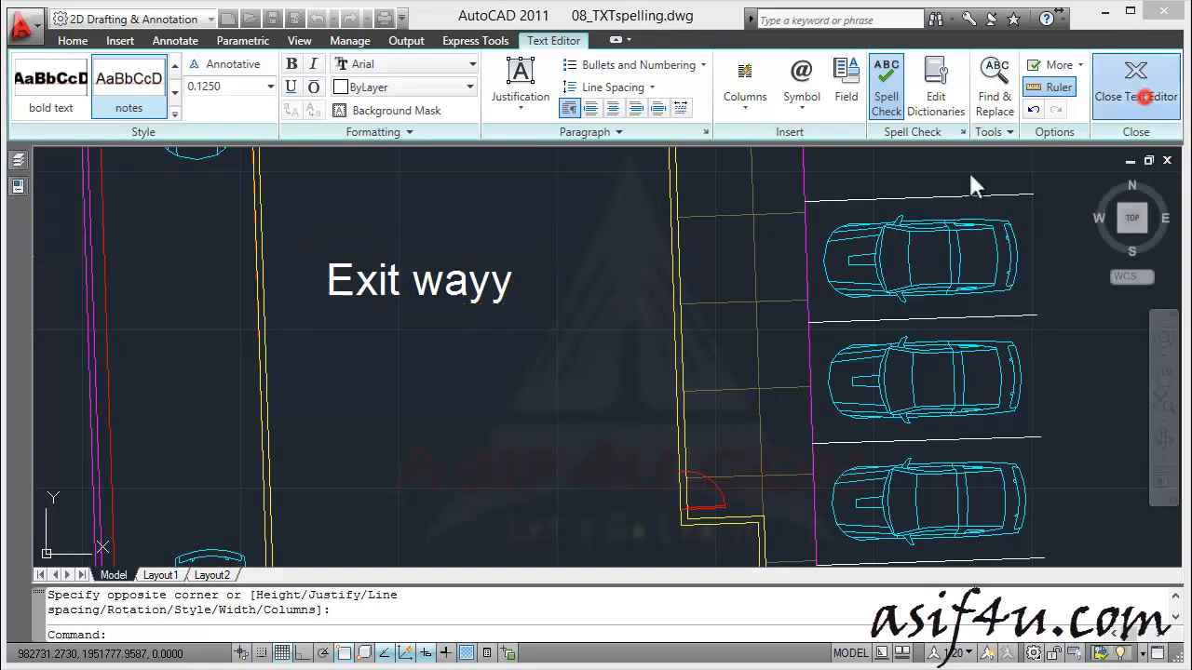
Erase the "Exit wayy" text from inside the building outline.
left_click(446, 280)
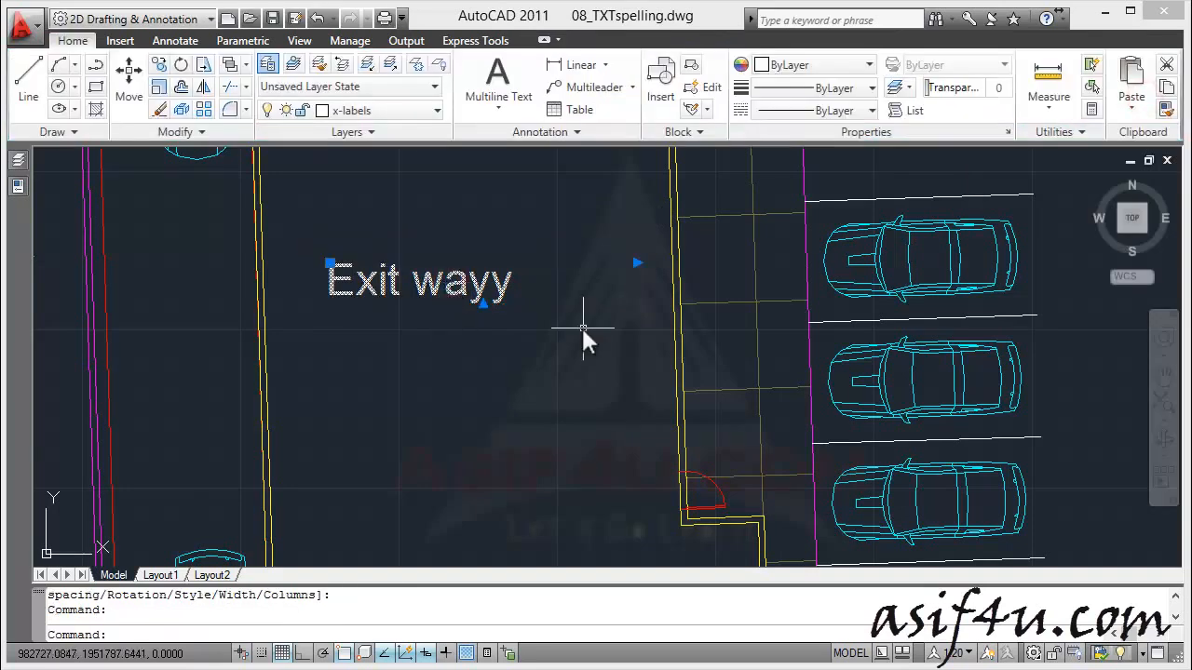
key("Delete")
scroll(581, 325, "down", 6)
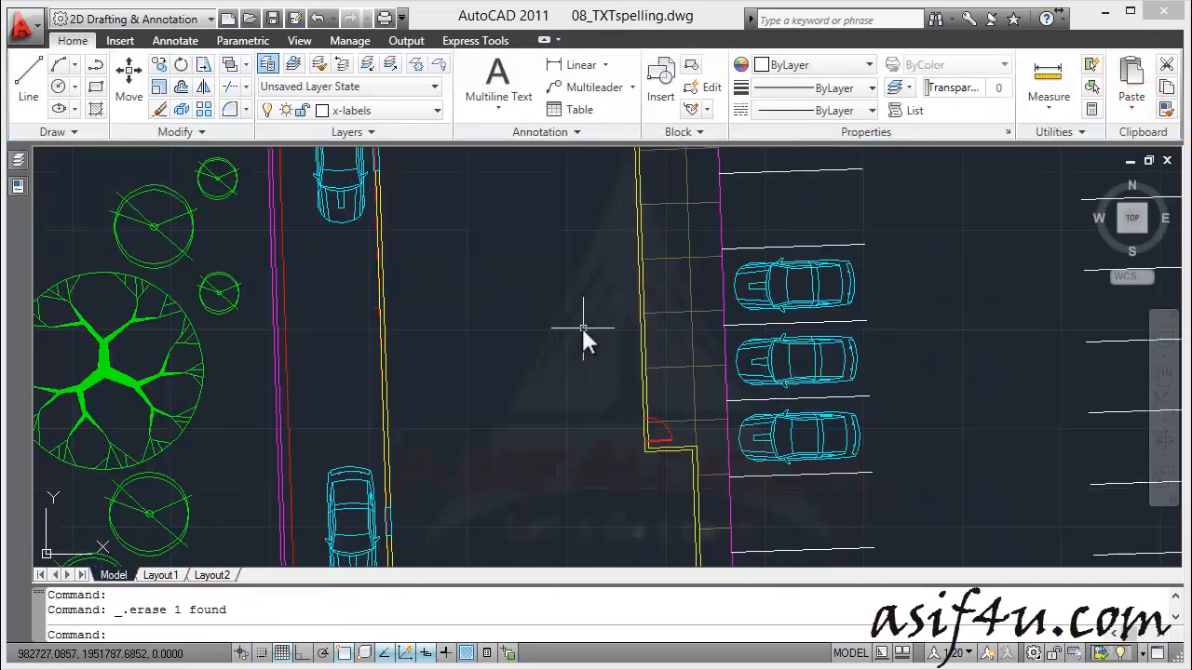
Examine the numbered NOTES text beside the site plan, along with the overall drawing.
middle_click_drag(686, 325, 531, 358)
scroll(535, 358, "down", 4)
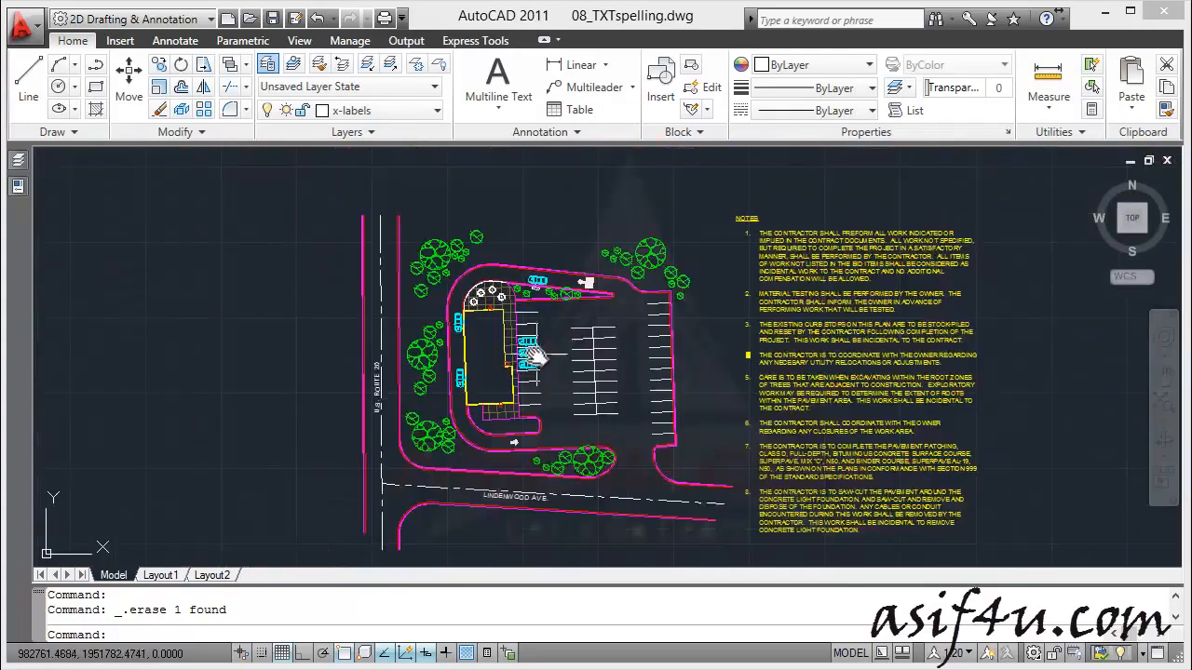
scroll(846, 380, "down", 2)
mouse_move(838, 386)
middle_mouse_down()
mouse_move(711, 389)
mouse_move(536, 344)
middle_mouse_up()
scroll(544, 265, "up", 4)
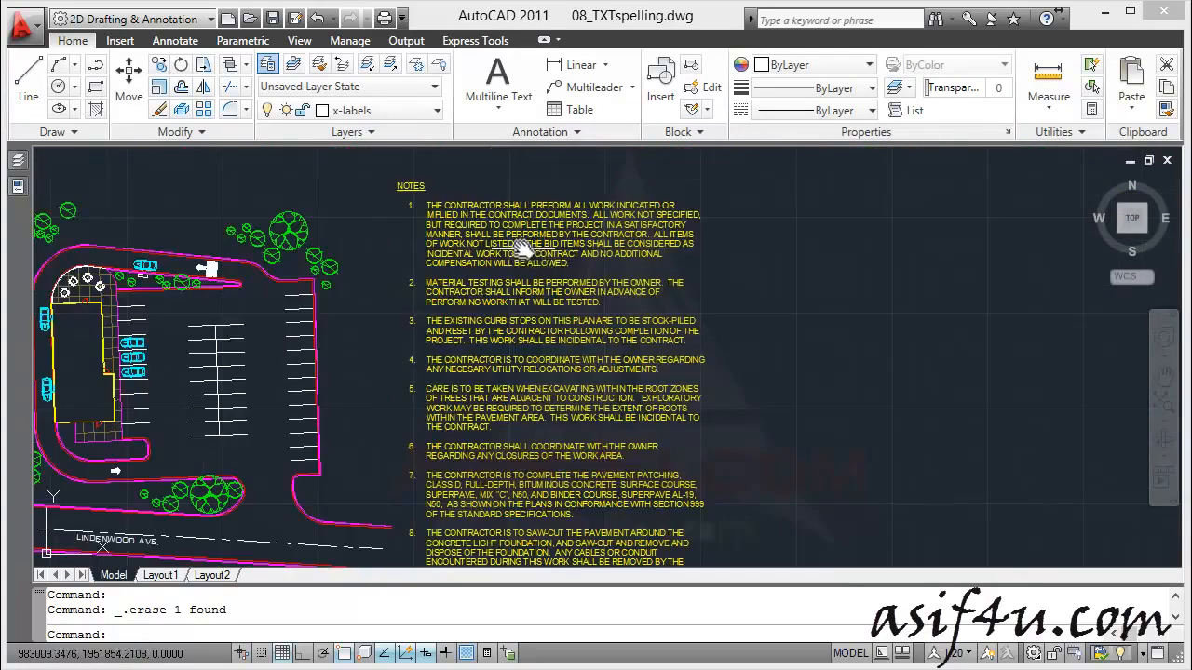
scroll(547, 260, "down", 3)
scroll(548, 260, "up", 3)
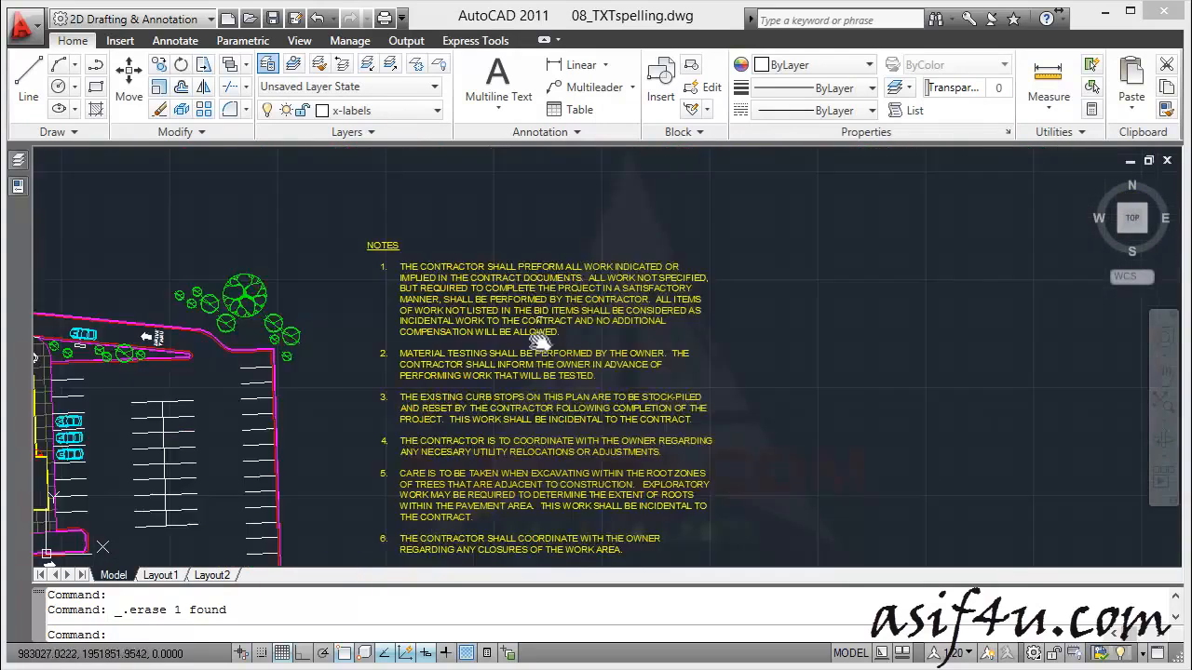
scroll(521, 428, "up", 3)
middle_click_drag(519, 460, 526, 270)
scroll(526, 270, "down", 5)
scroll(506, 317, "up", 2)
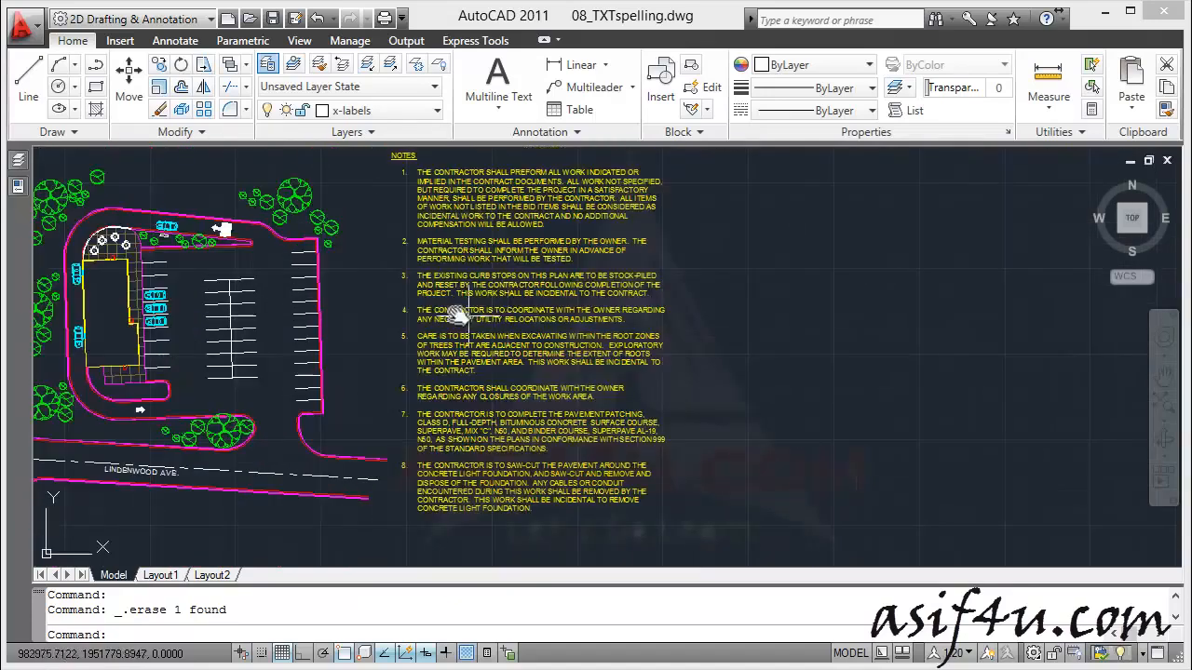
mouse_move(473, 304)
middle_mouse_down()
mouse_move(634, 360)
mouse_move(712, 356)
middle_mouse_up()
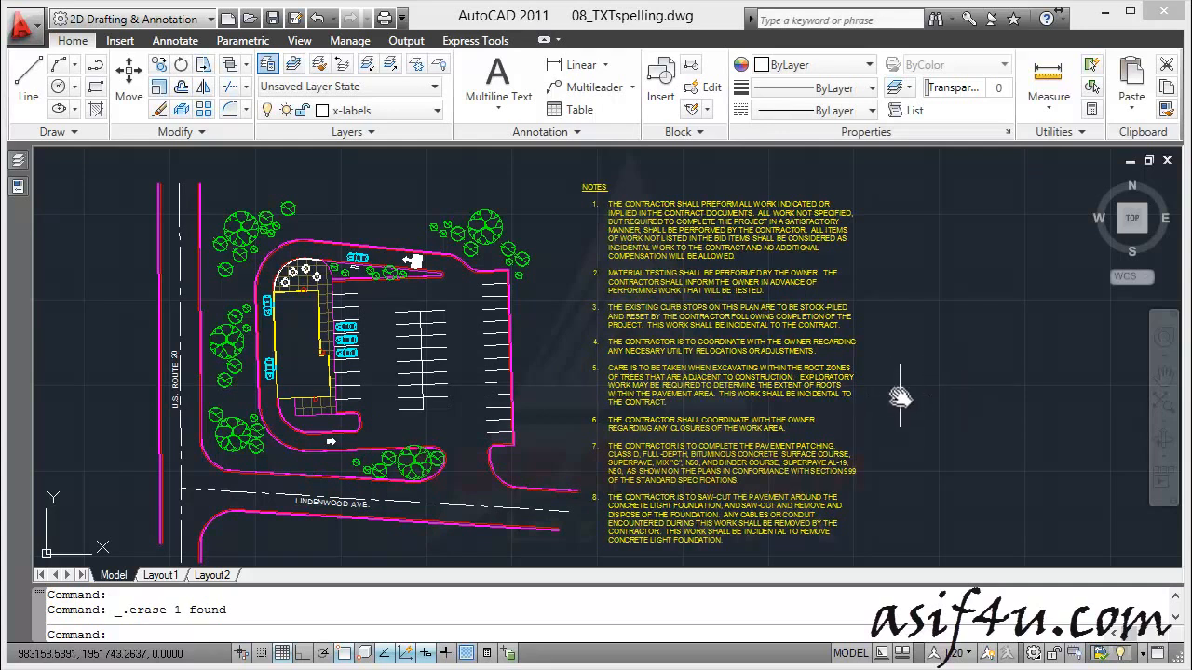
Start a spelling check with its scope set to the entire drawing.
left_click(177, 41)
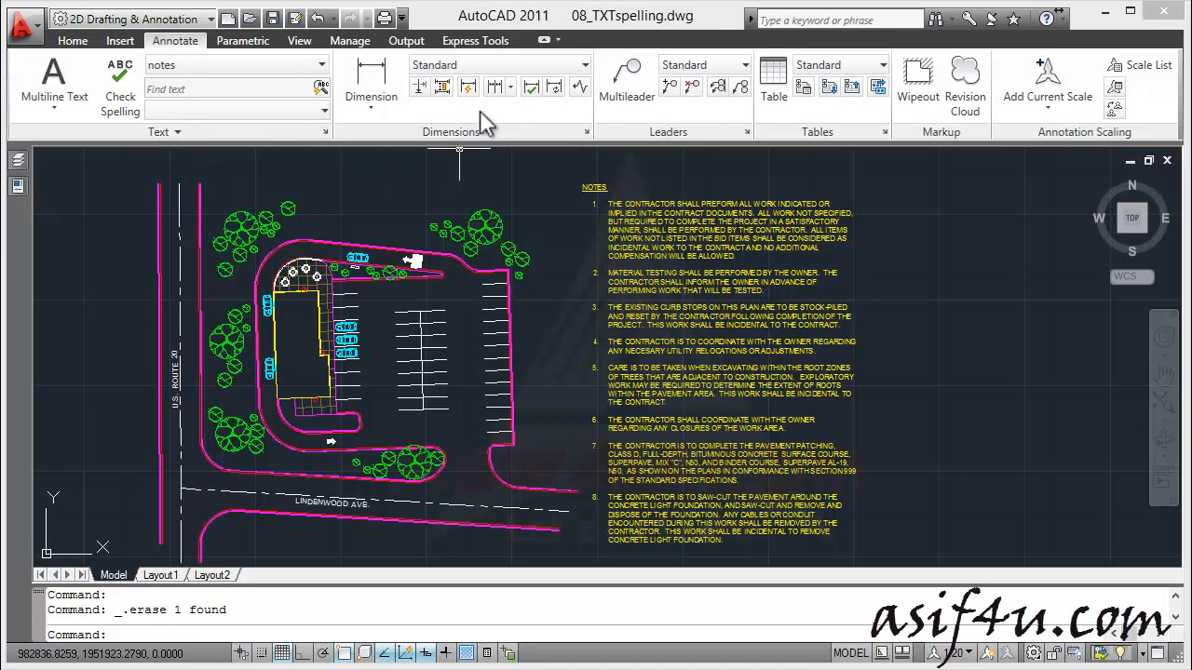
left_click(128, 103)
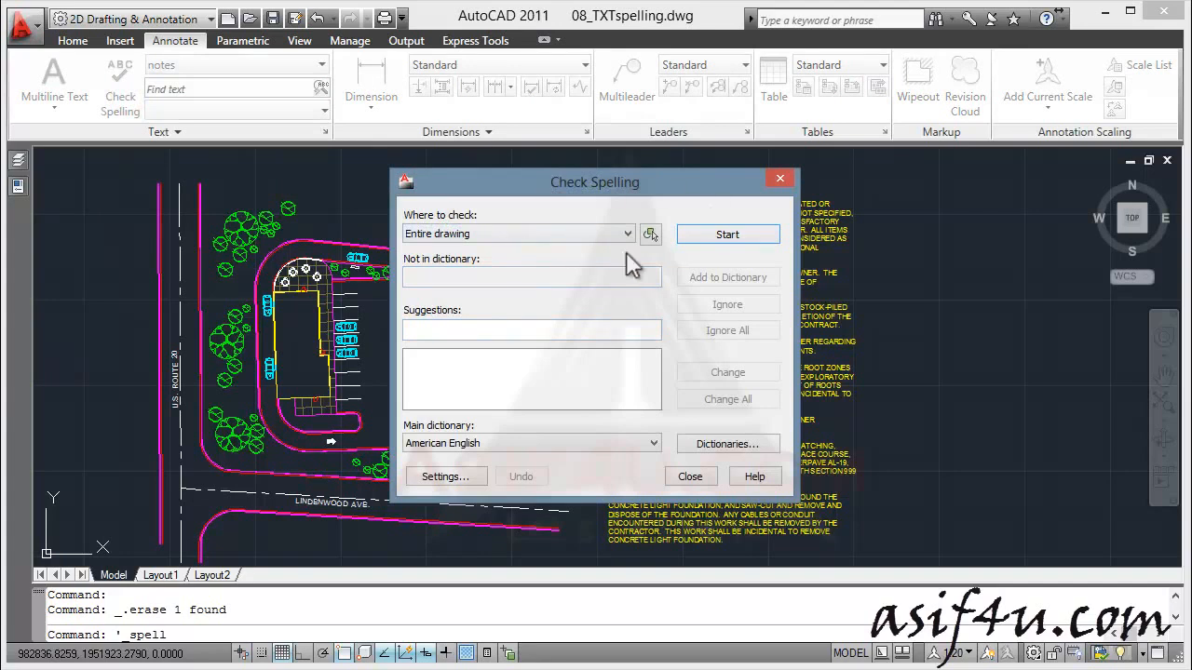
left_click(626, 236)
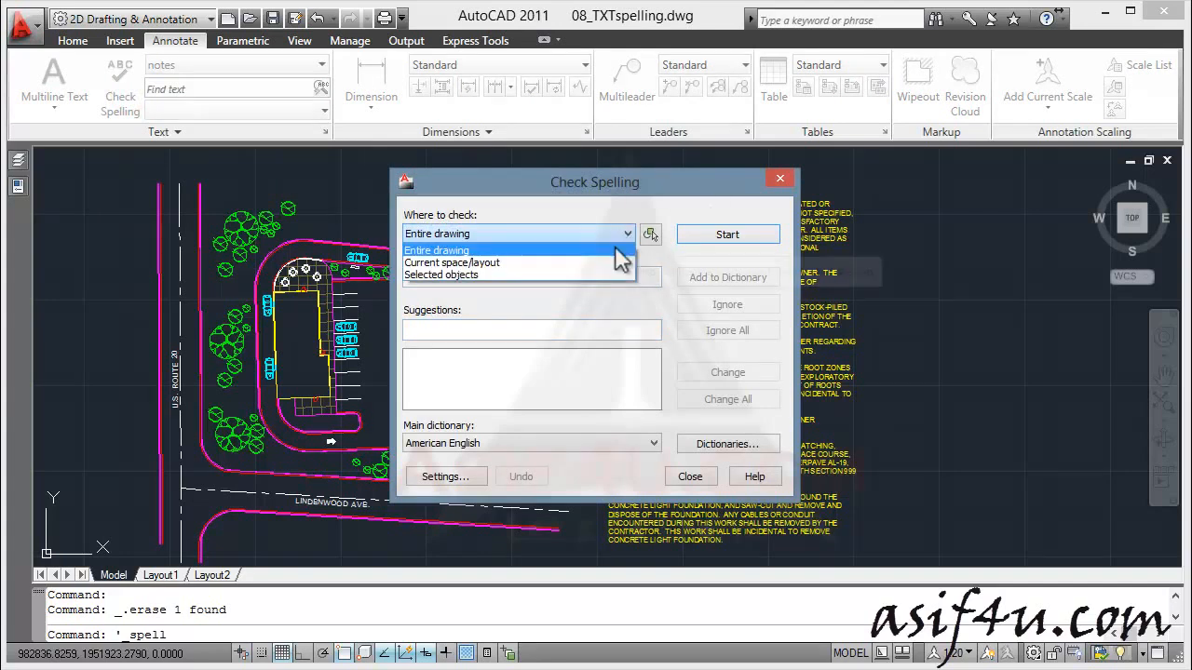
left_click(516, 251)
left_click(721, 233)
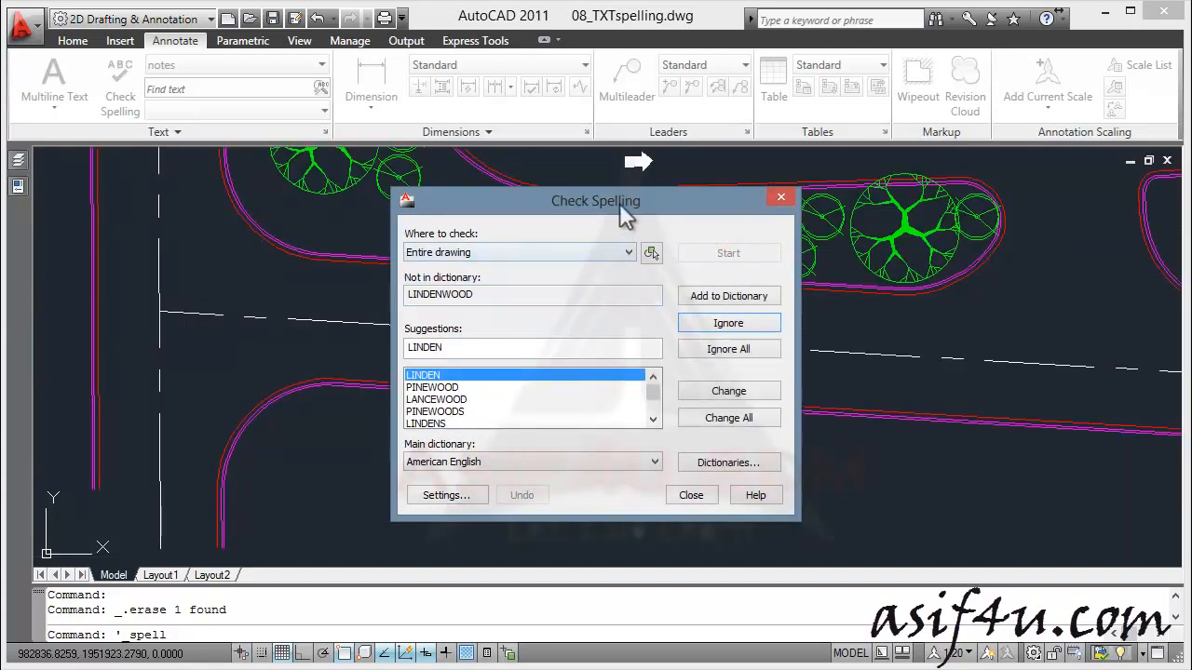
Add the flagged street name LINDENWOOD to the dictionary and ignore the flagged word PREFORM.
mouse_move(655, 393)
left_mouse_down()
mouse_move(657, 410)
mouse_move(660, 398)
left_mouse_up()
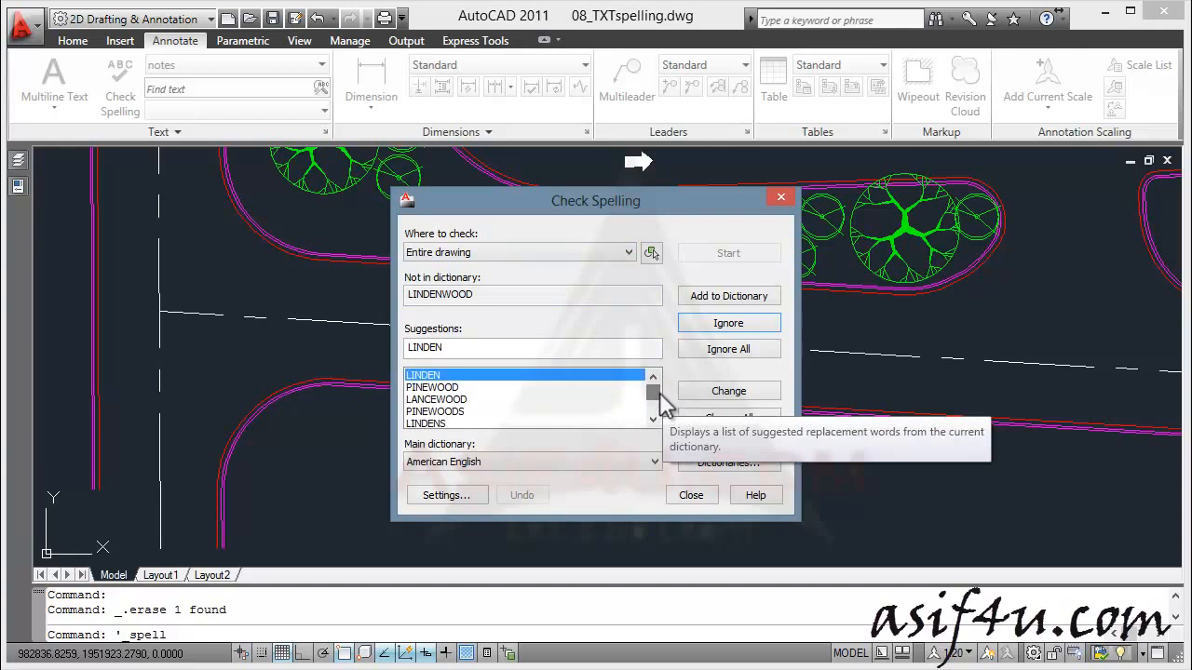
mouse_move(636, 206)
left_mouse_down()
mouse_move(214, 195)
mouse_move(341, 199)
left_mouse_up()
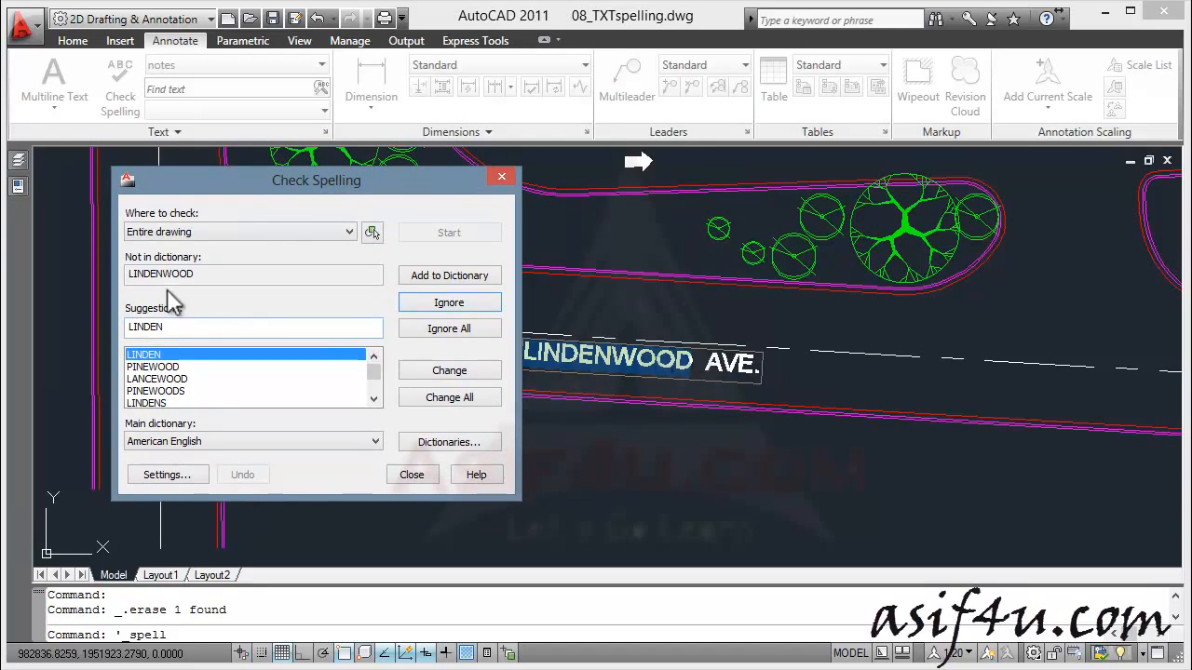
double_click(128, 276)
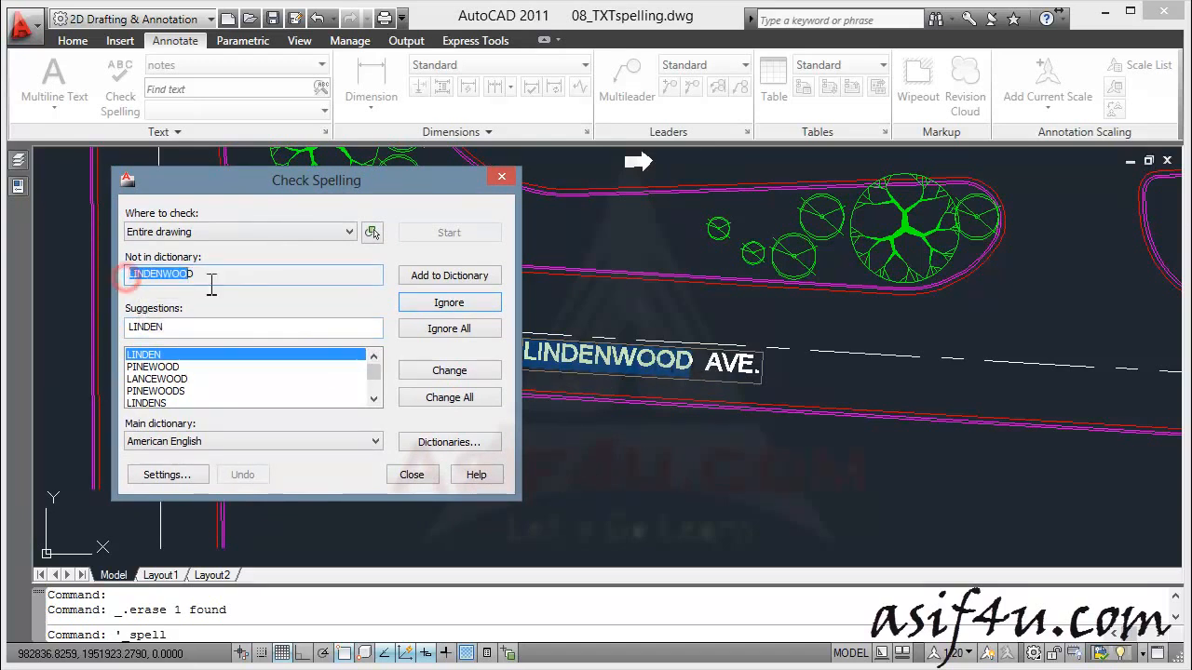
left_click(202, 273)
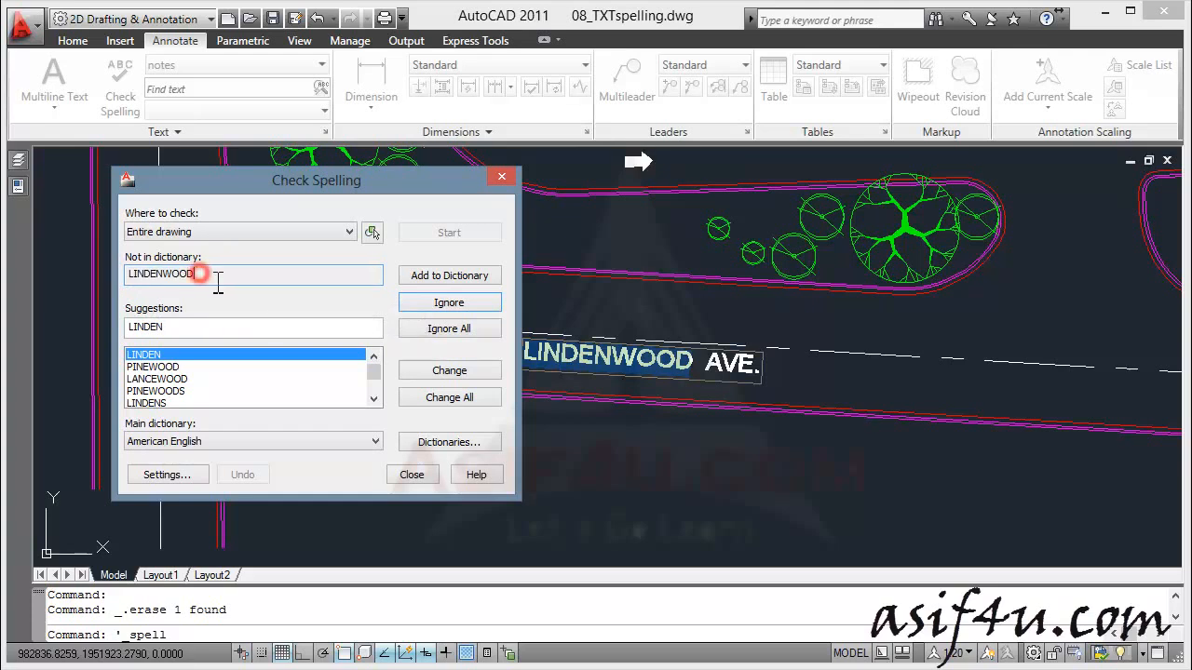
double_click(170, 327)
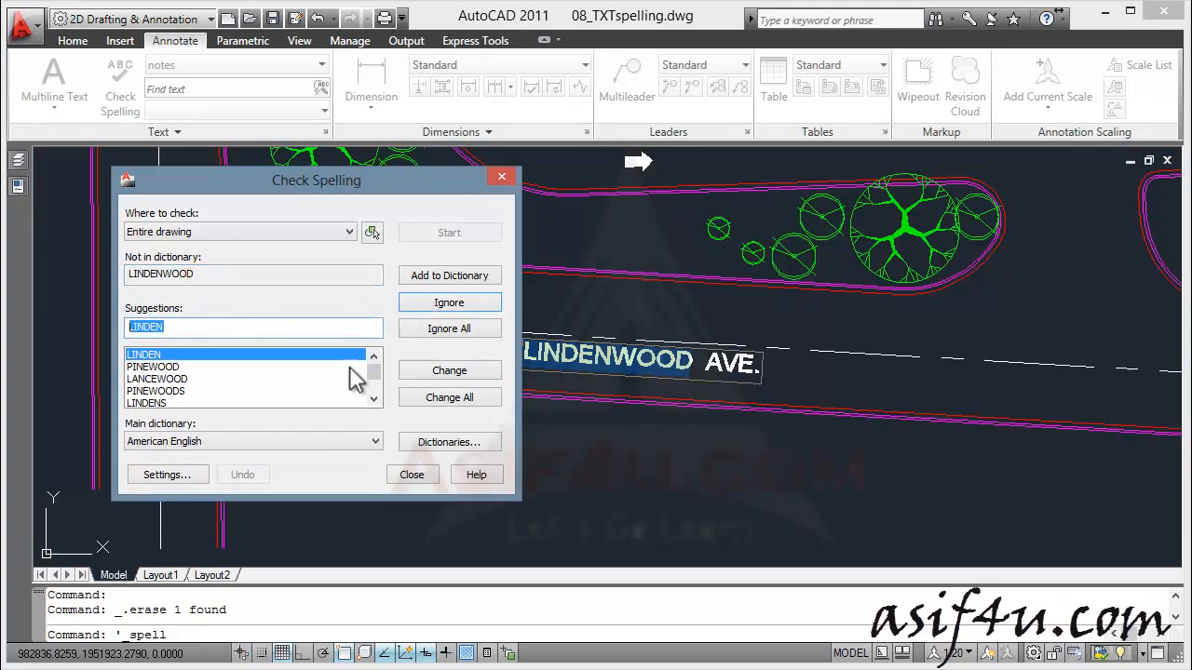
mouse_move(375, 369)
left_mouse_down()
mouse_move(374, 389)
mouse_move(372, 361)
left_mouse_up()
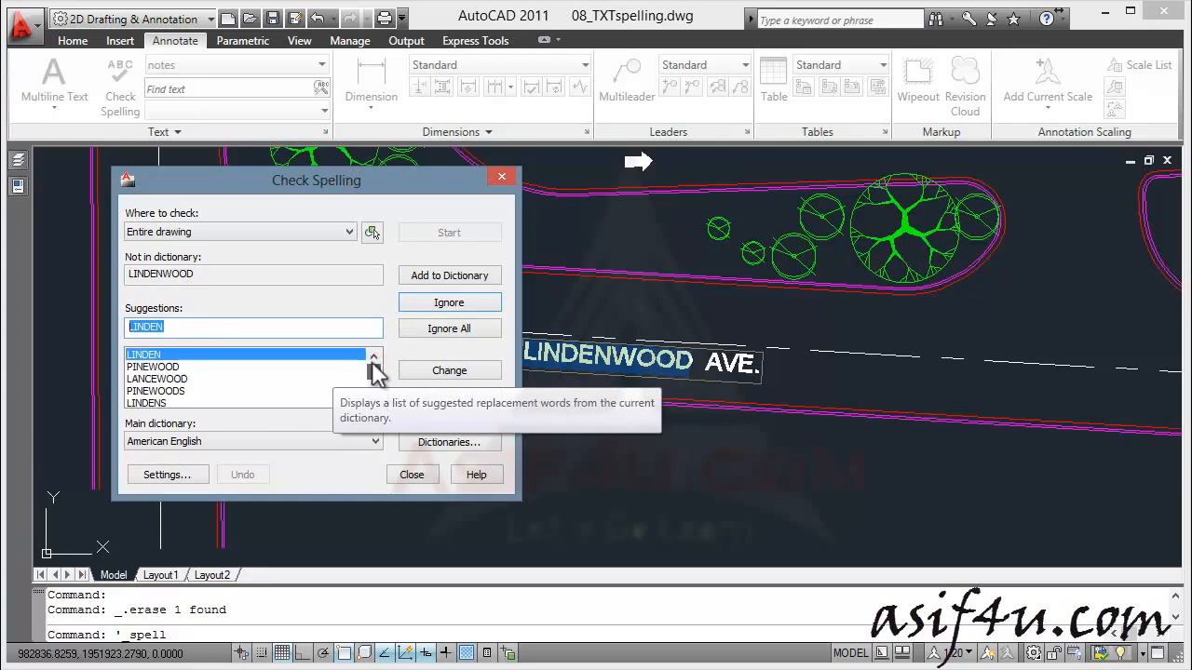
left_click(209, 330)
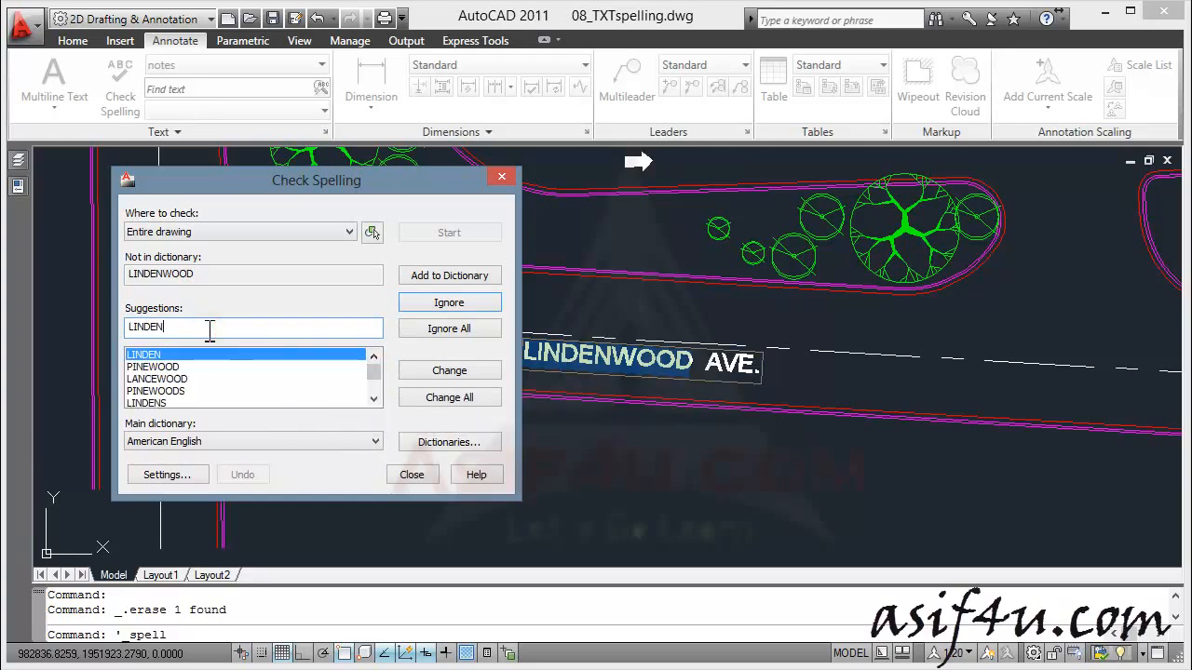
left_click(411, 275)
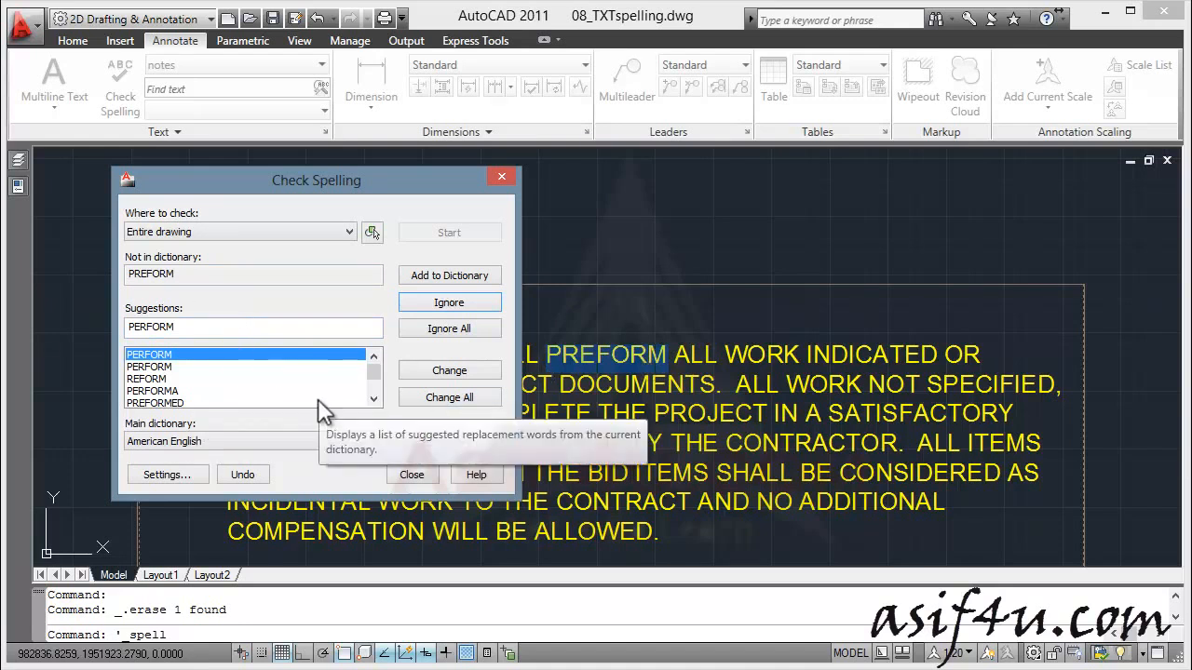
left_click(446, 307)
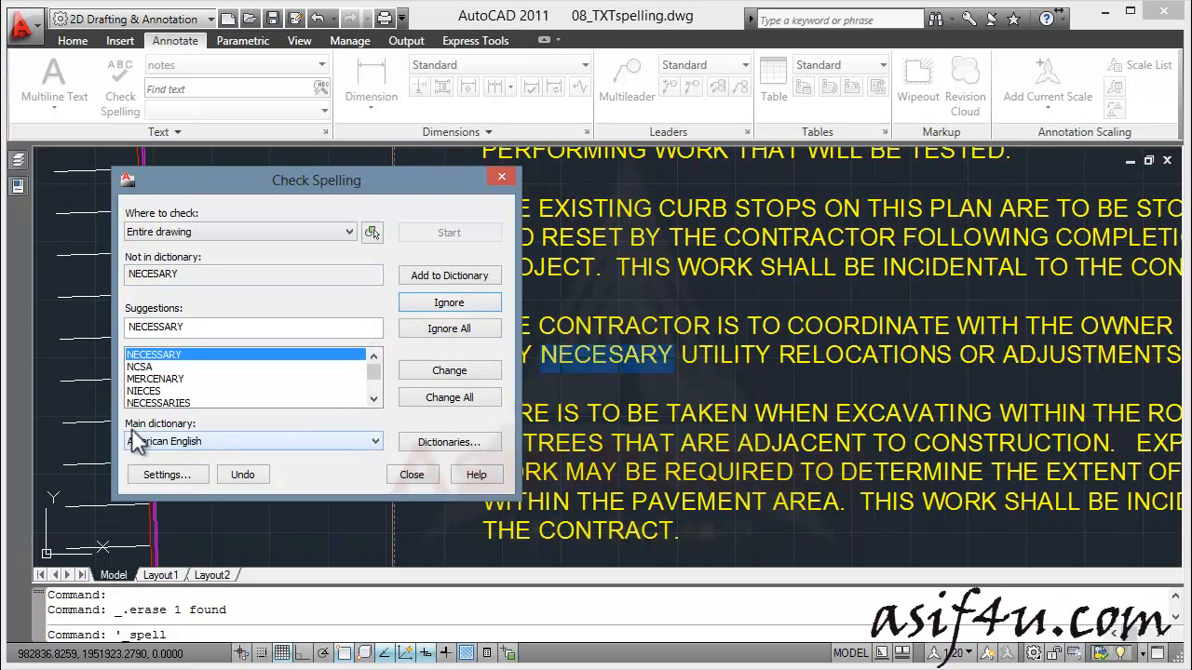
Review the available main dictionary languages in the spelling check and in the Dictionaries settings, keeping American English.
left_click(208, 440)
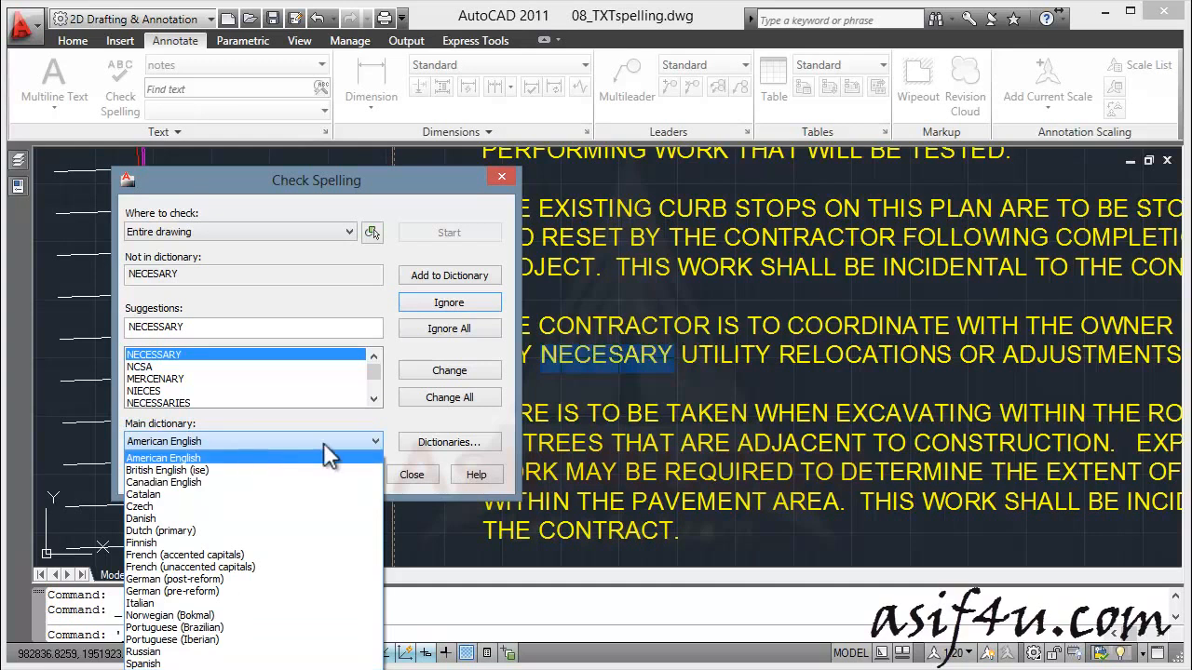
left_click(437, 439)
left_click(444, 442)
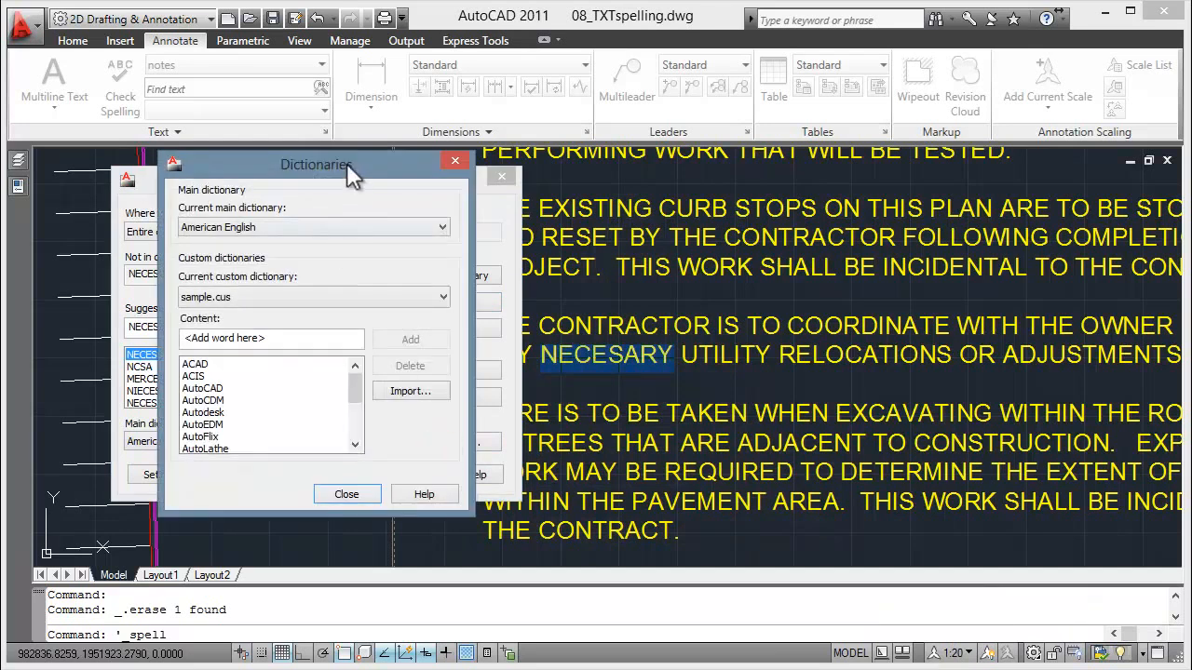
left_click_drag(347, 164, 501, 118)
left_click(496, 179)
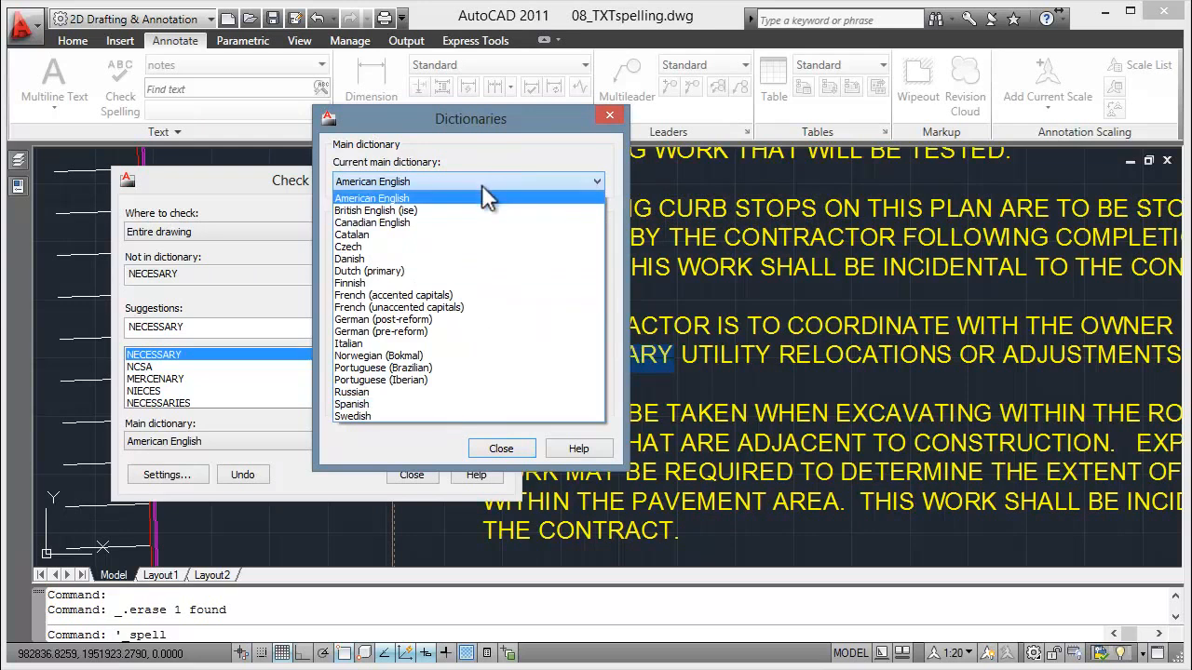
left_click(484, 182)
Try entering "lin" as a word for the sample.cus custom dictionary, and close the dictionary settings without adding or deleting words.
left_click(437, 293)
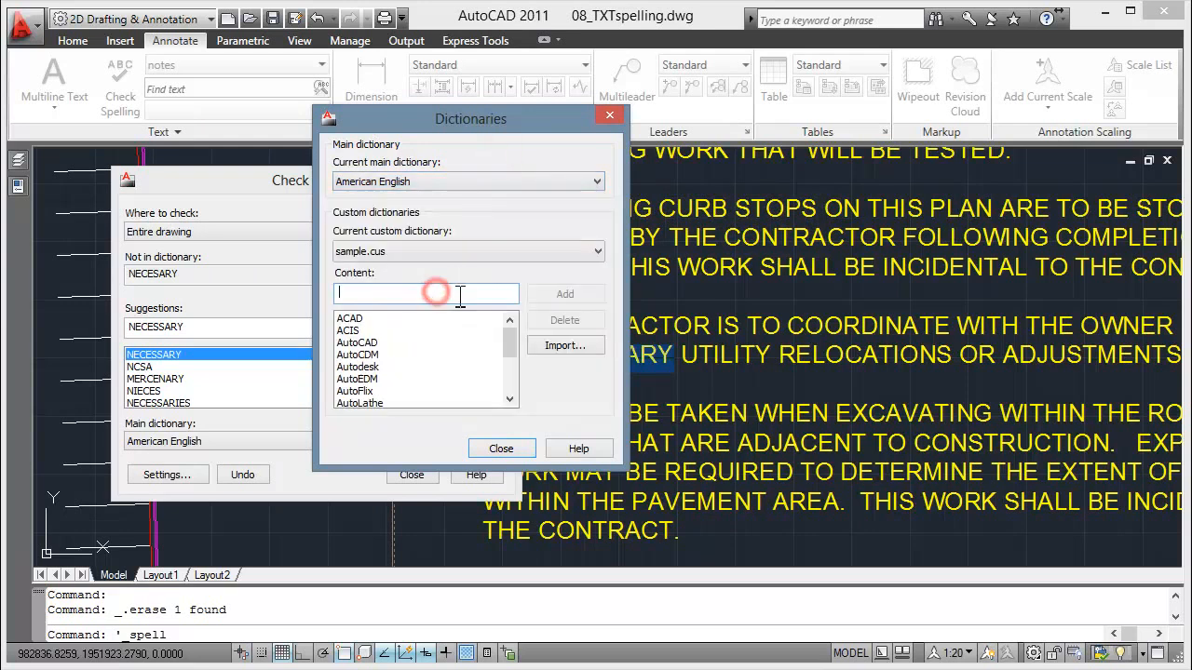
type("lin")
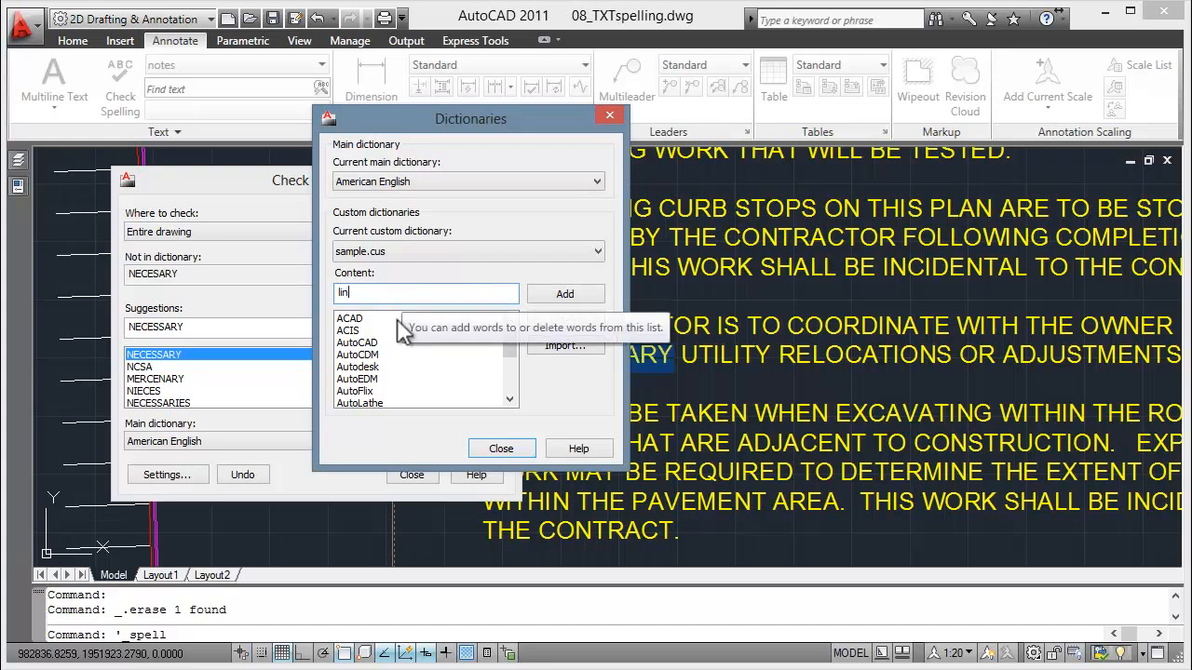
left_click(369, 318)
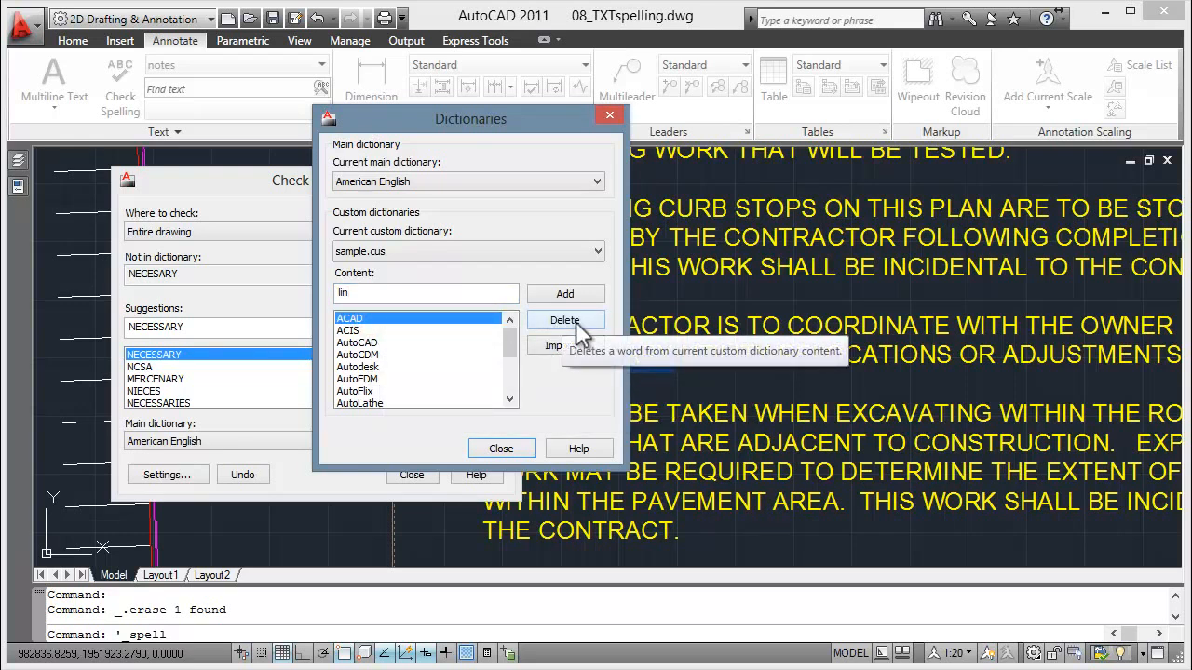
double_click(382, 292)
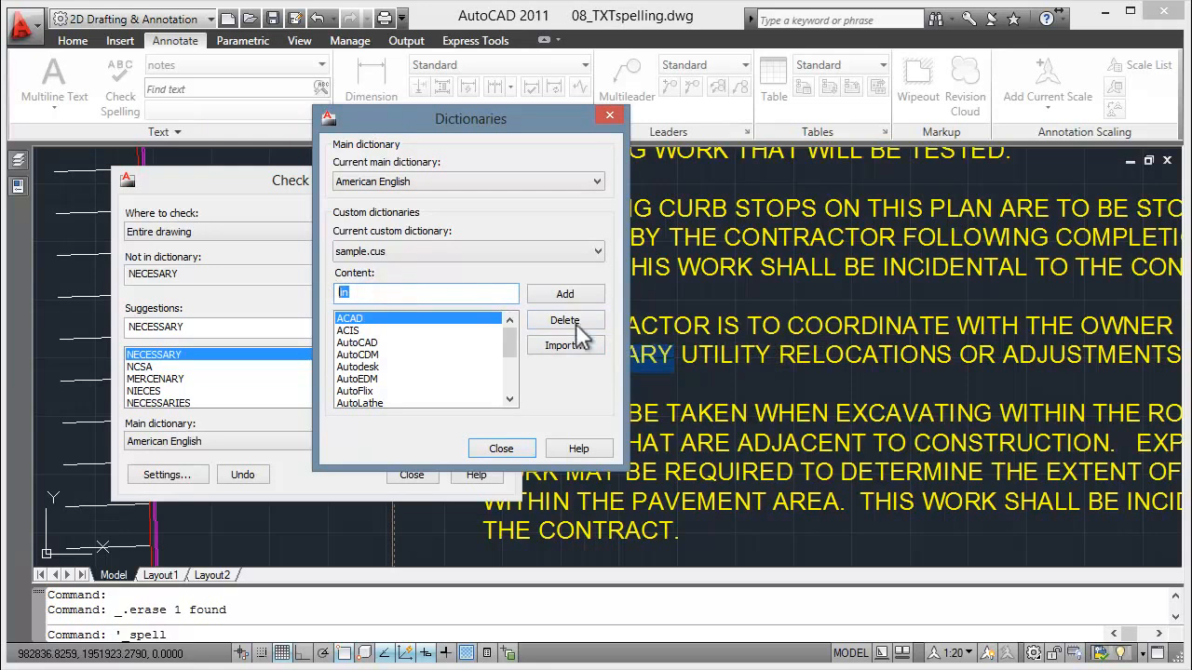
left_click(503, 449)
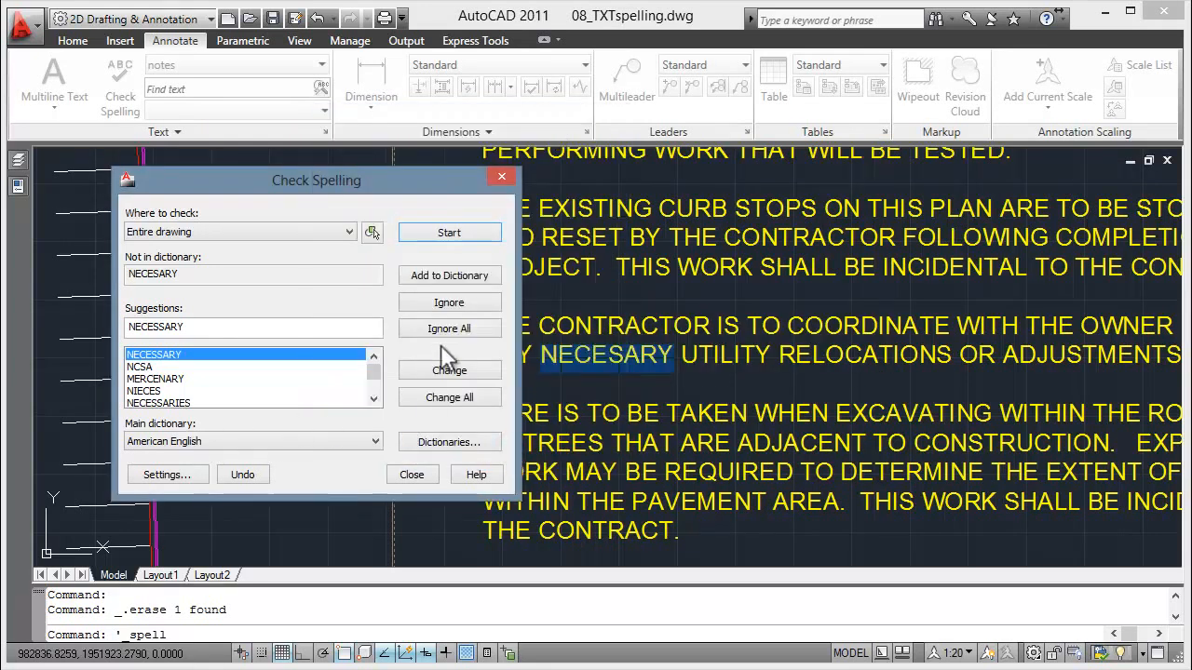